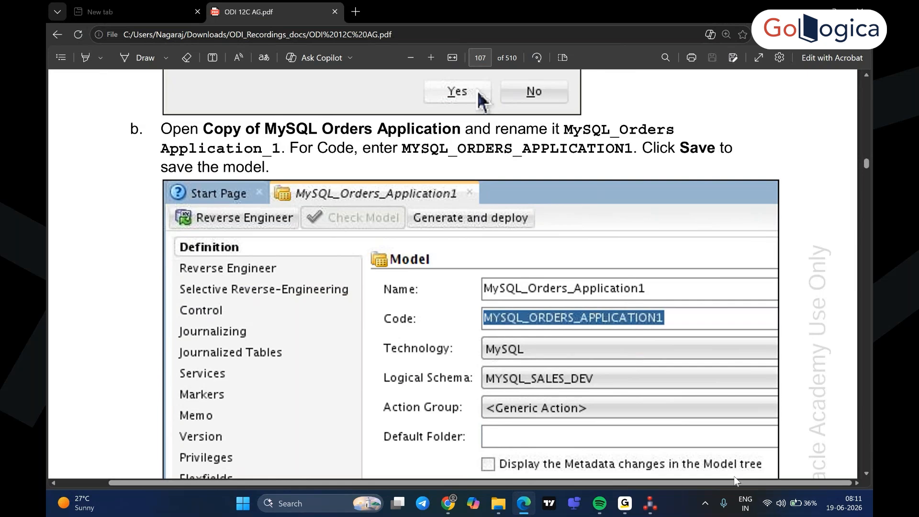
Switch to Oracle Data Integrator Studio and duplicate the MYSQL_SRC model, confirming the duplication
{"action": "left_click", "coordinate": [651, 508]}
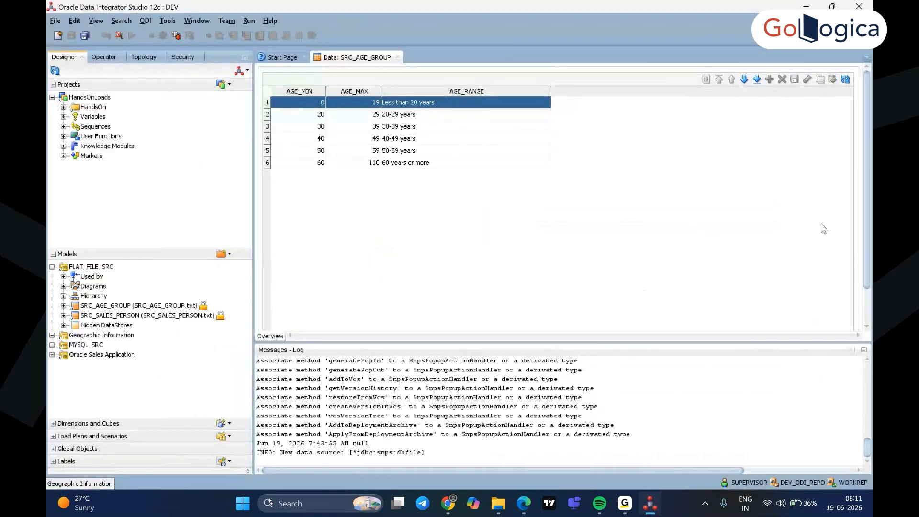
{"action": "left_click", "coordinate": [52, 267]}
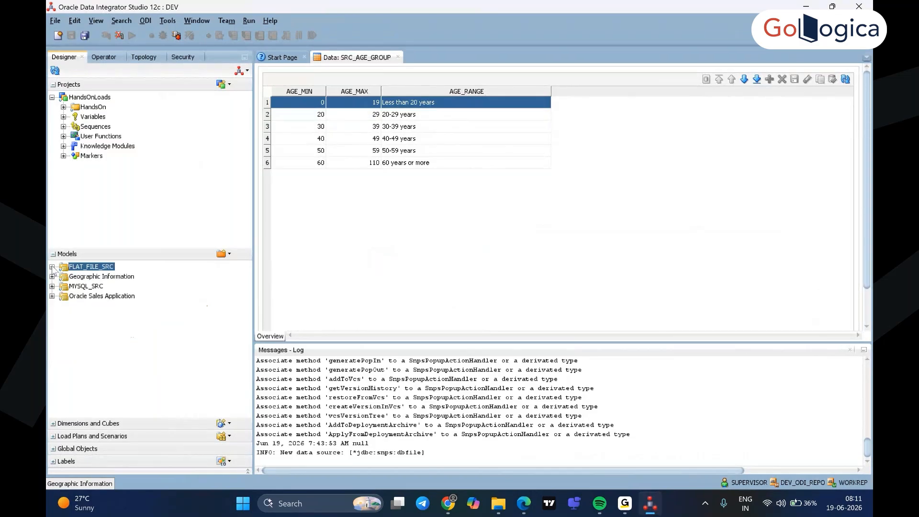
{"action": "left_click", "coordinate": [83, 288]}
{"action": "right_click", "coordinate": [83, 289]}
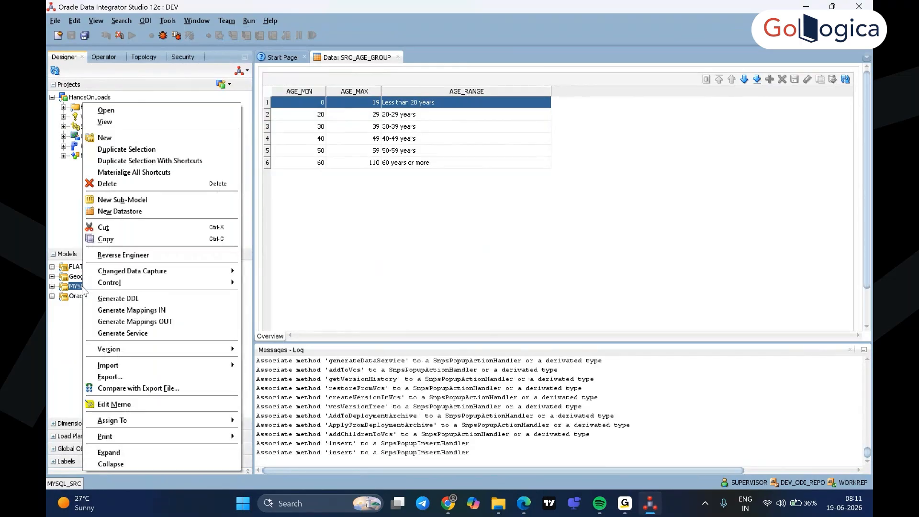
{"action": "left_click", "coordinate": [134, 152]}
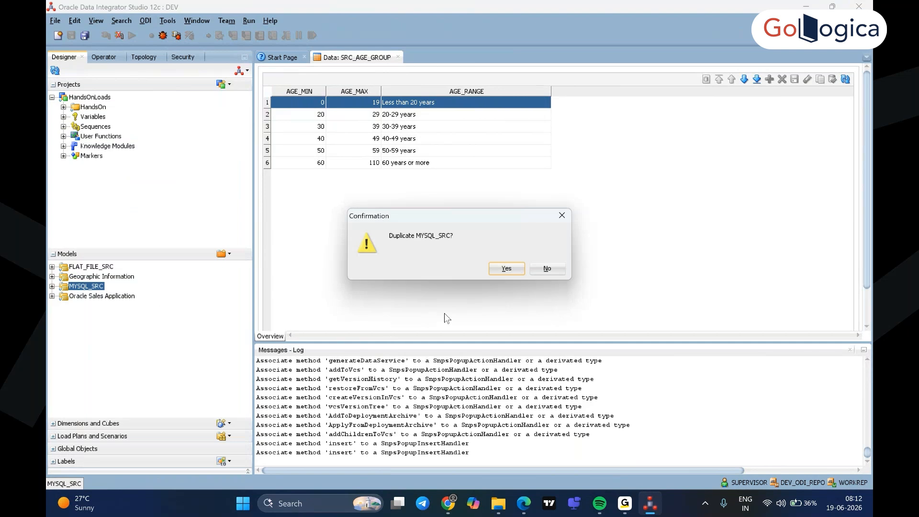
{"action": "left_click", "coordinate": [507, 269]}
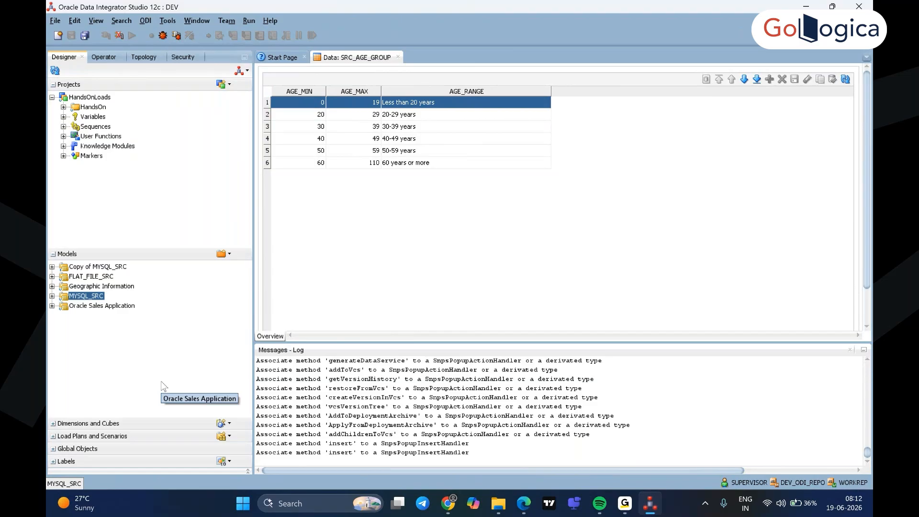
Open the Copy of MYSQL_SRC model and check its required name and code in the ODI 12C AG.pdf guide
{"action": "left_click", "coordinate": [88, 268]}
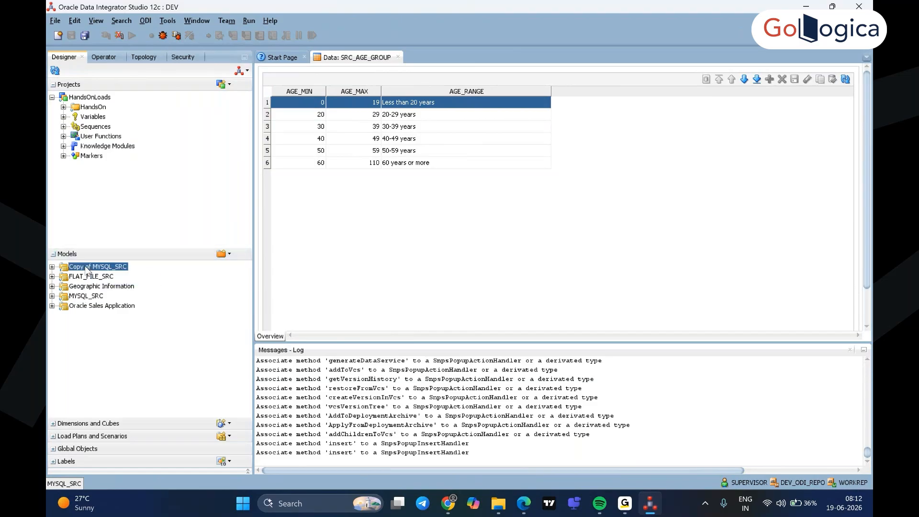
{"action": "double_click", "coordinate": [87, 268]}
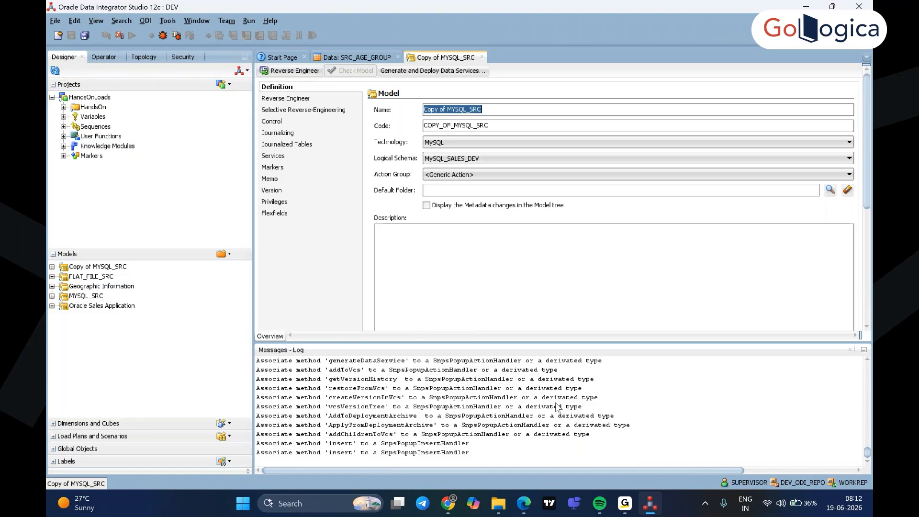
{"action": "mouse_move", "coordinate": [646, 506]}
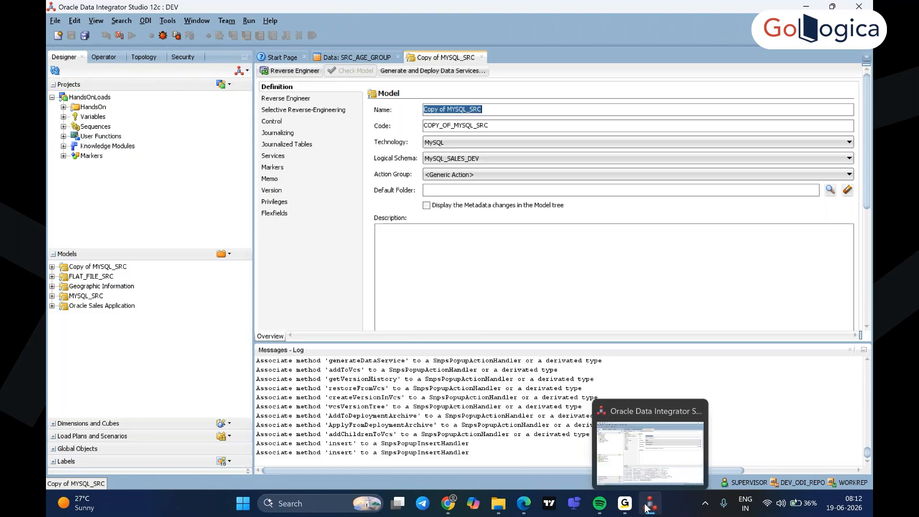
{"action": "left_click", "coordinate": [524, 512]}
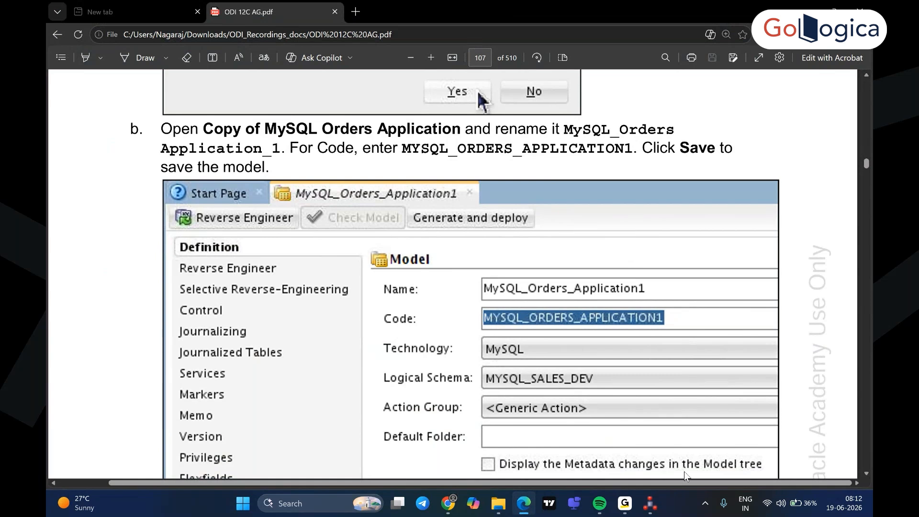
{"action": "left_click", "coordinate": [650, 506]}
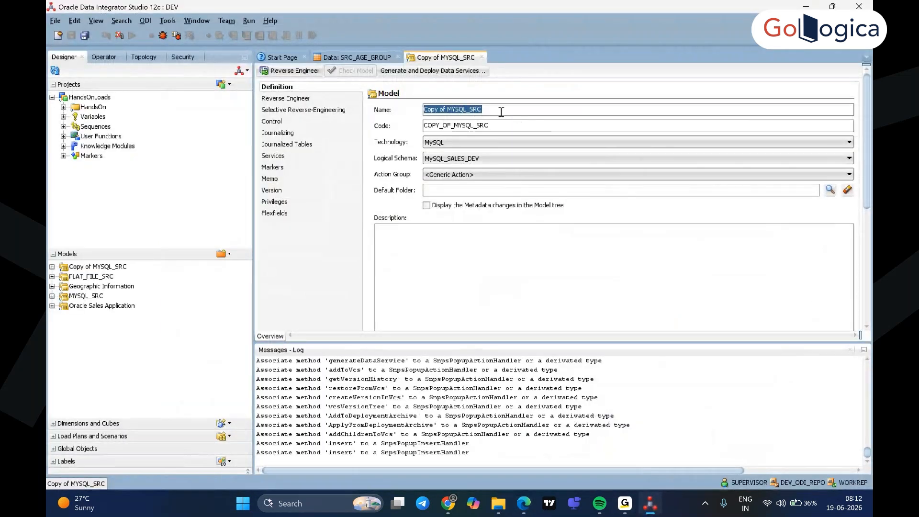
Replace the duplicated model's name with MySQL_Orders Application_1, copied from the ODI 12C AG.pdf guide
{"action": "key", "text": "BackSpace"}
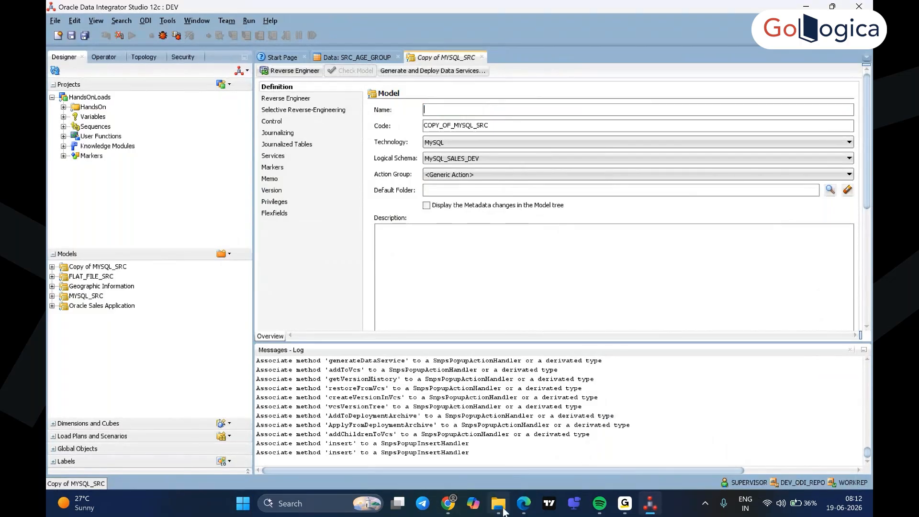
{"action": "left_click", "coordinate": [523, 503]}
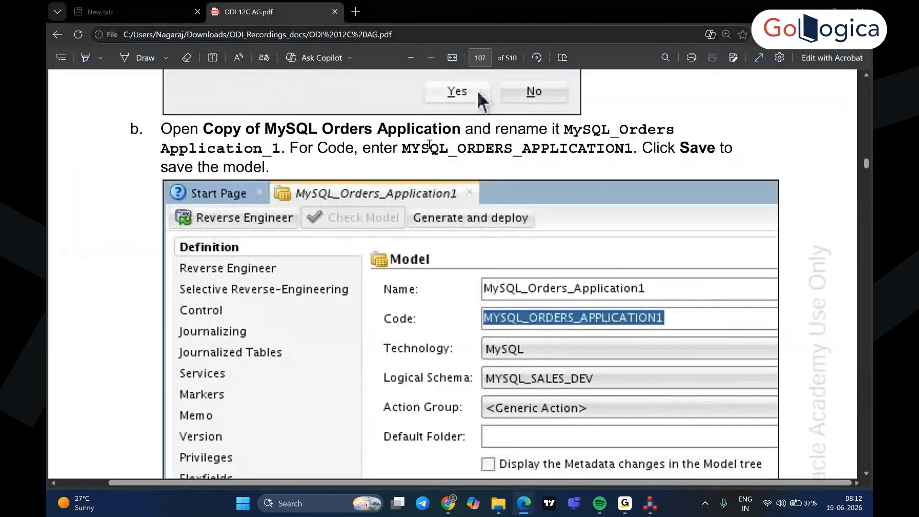
{"action": "left_click_drag", "start_coordinate": [632, 150], "coordinate": [401, 153]}
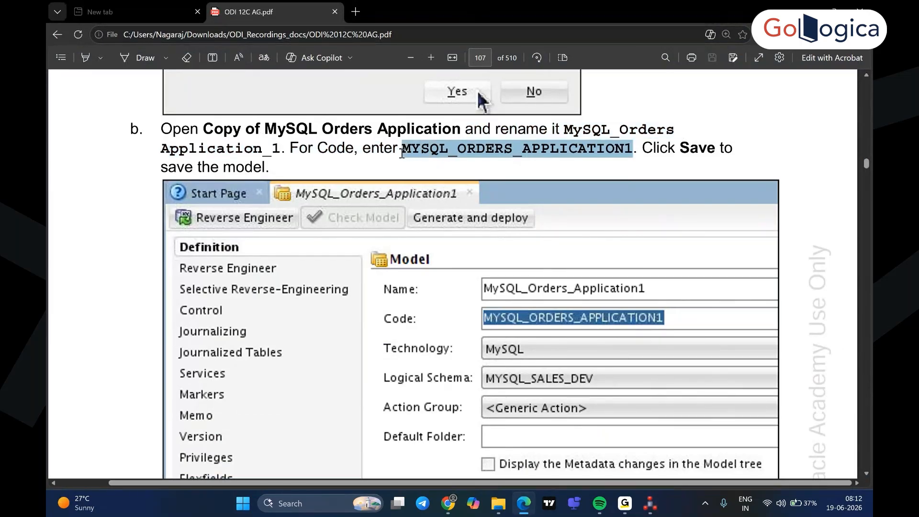
{"action": "left_click", "coordinate": [718, 111]}
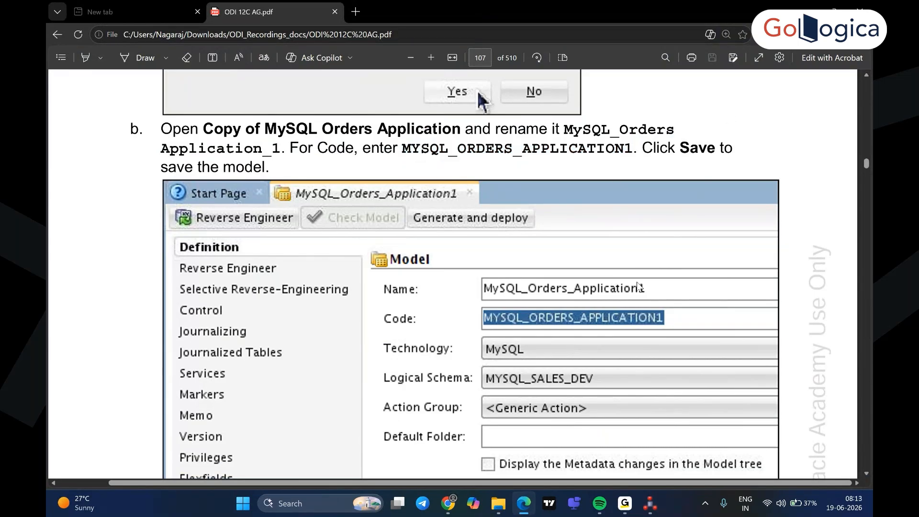
{"action": "left_click_drag", "start_coordinate": [627, 148], "coordinate": [614, 157]}
{"action": "left_click", "coordinate": [600, 160]}
{"action": "left_click_drag", "start_coordinate": [564, 131], "coordinate": [278, 143]}
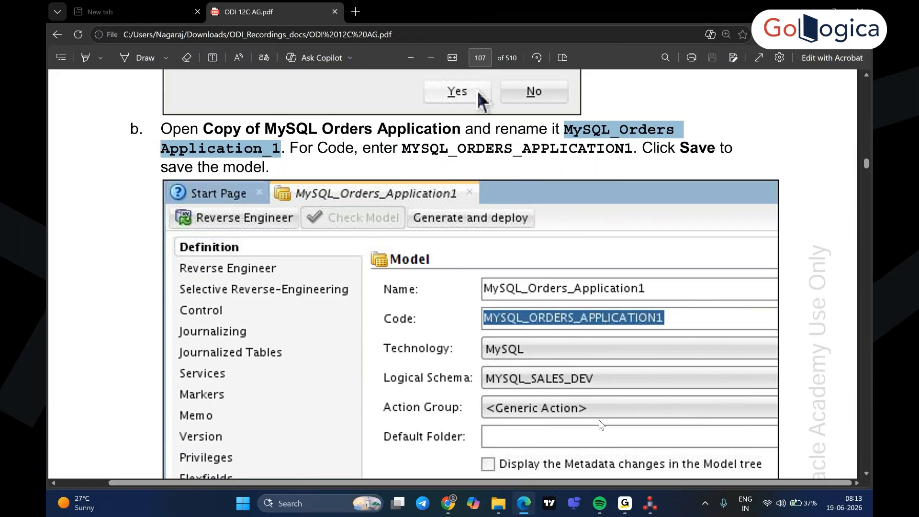
{"action": "left_click", "coordinate": [650, 507]}
{"action": "left_click", "coordinate": [533, 108]}
{"action": "key", "text": "ctrl+v"}
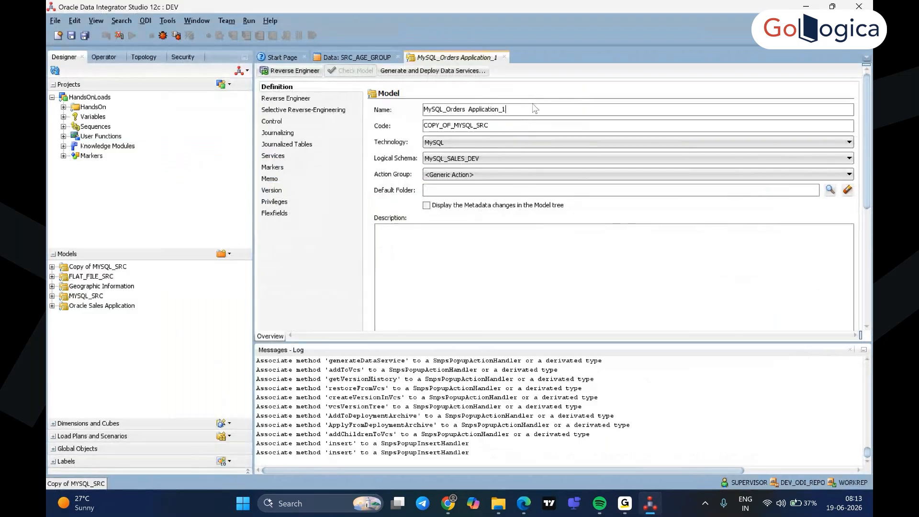
{"action": "key", "text": "BackSpace"}
{"action": "type", "text": "1"}
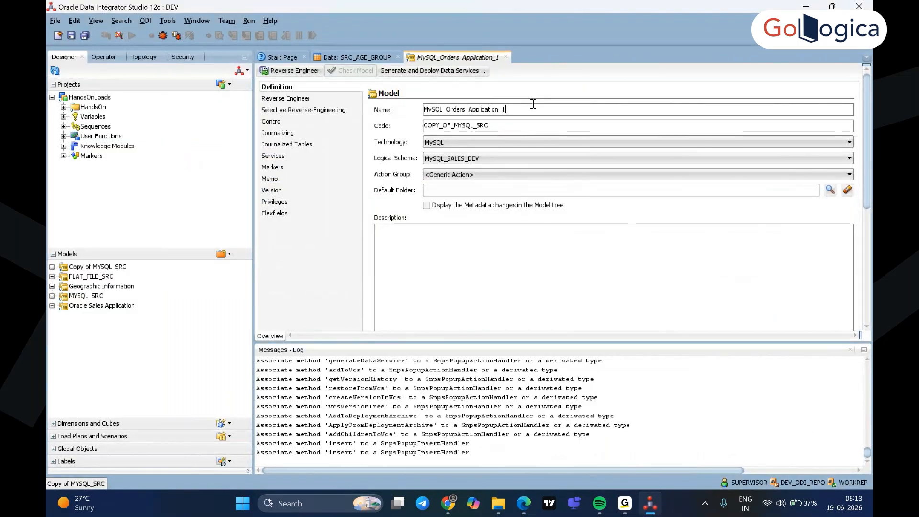
Set the model's code to MYSQL_ORDERS__APPLICATION_1 and save the model, accepting the code change
{"action": "left_click", "coordinate": [596, 257]}
{"action": "double_click", "coordinate": [498, 126]}
{"action": "key", "text": "BackSpace"}
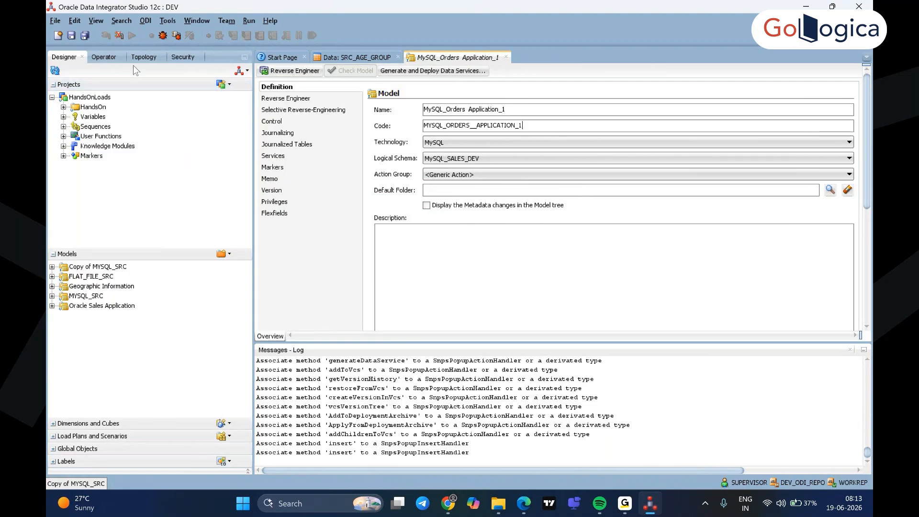
{"action": "left_click", "coordinate": [70, 37]}
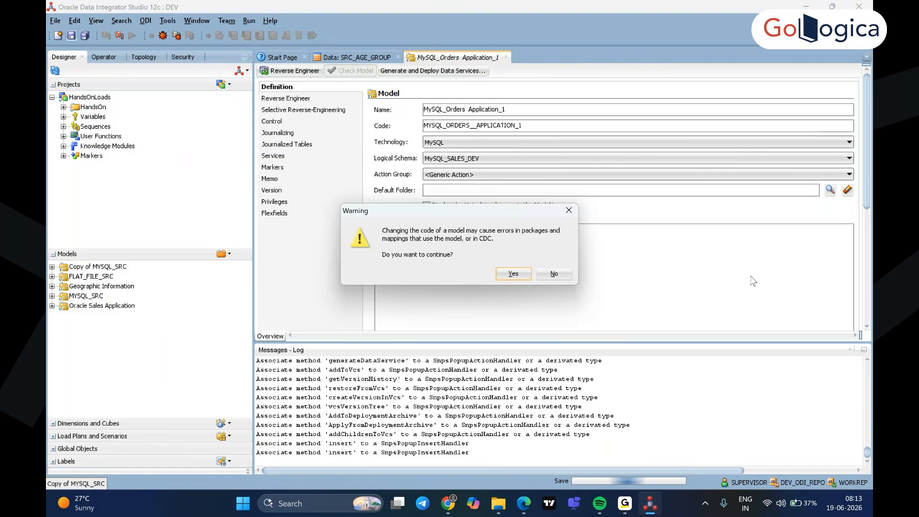
{"action": "left_click", "coordinate": [519, 275]}
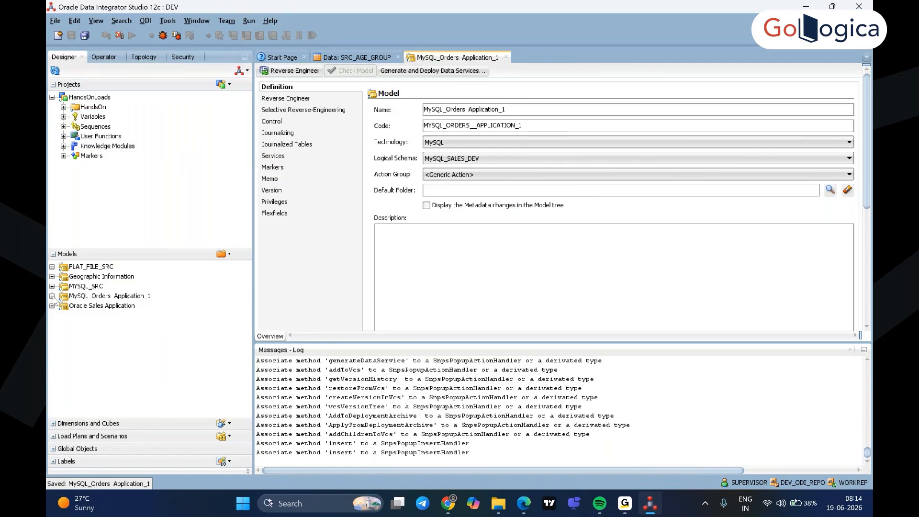
Examine the PRIMARY key constraint of the src_customer datastore in the MySQL_Orders Application_1 model, then collapse the datastore
{"action": "left_click", "coordinate": [52, 296]}
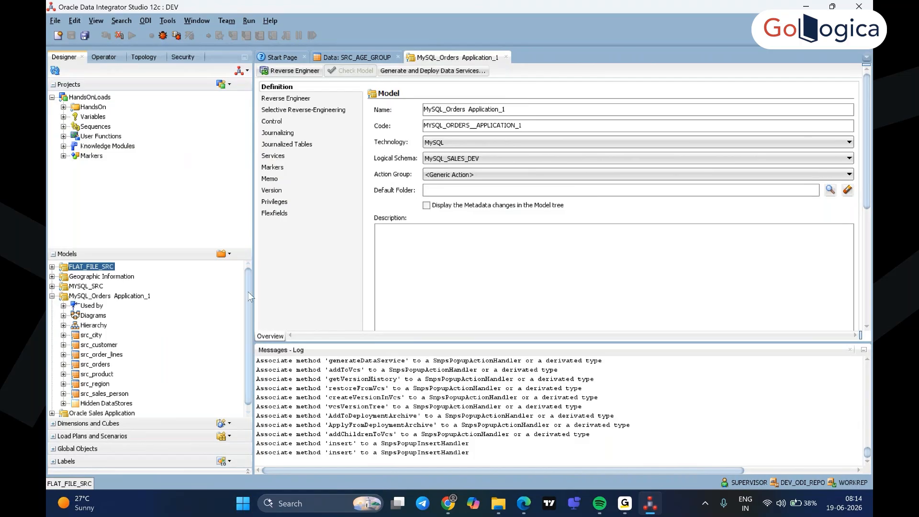
{"action": "left_click_drag", "start_coordinate": [248, 292], "coordinate": [249, 310]}
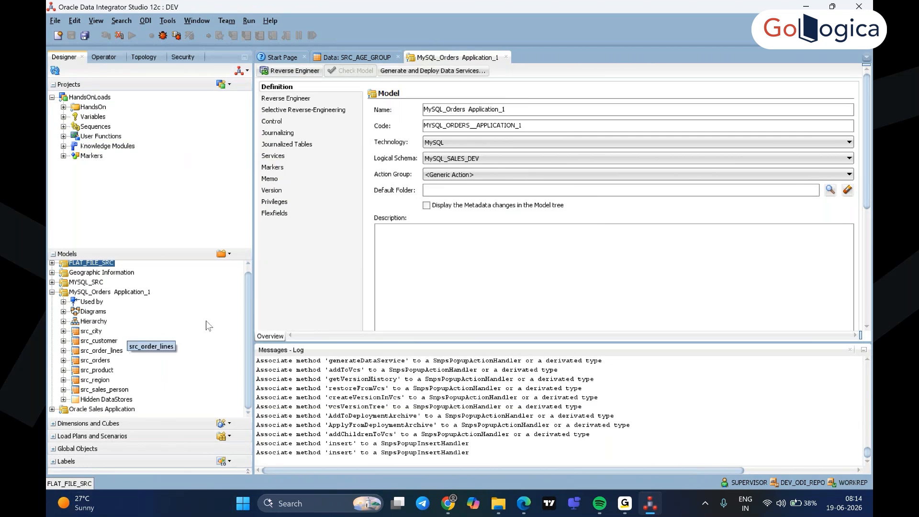
{"action": "left_click", "coordinate": [95, 342]}
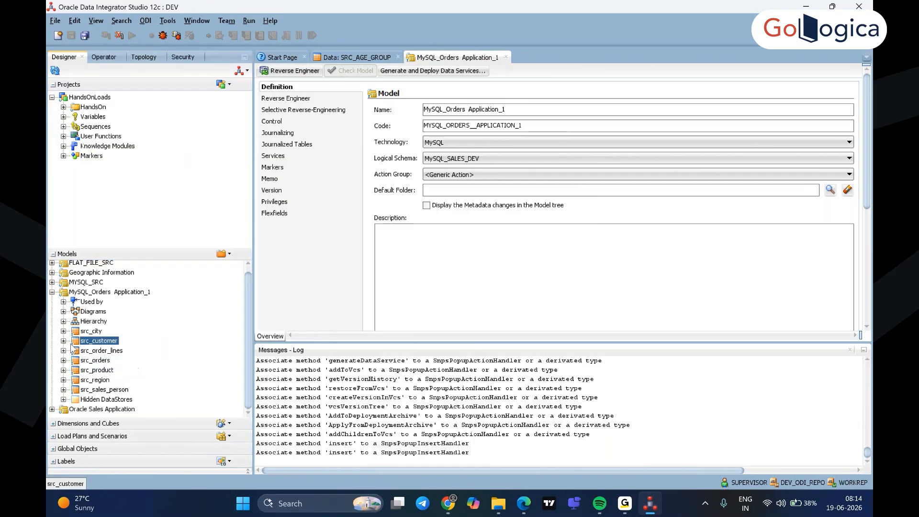
{"action": "left_click", "coordinate": [64, 341]}
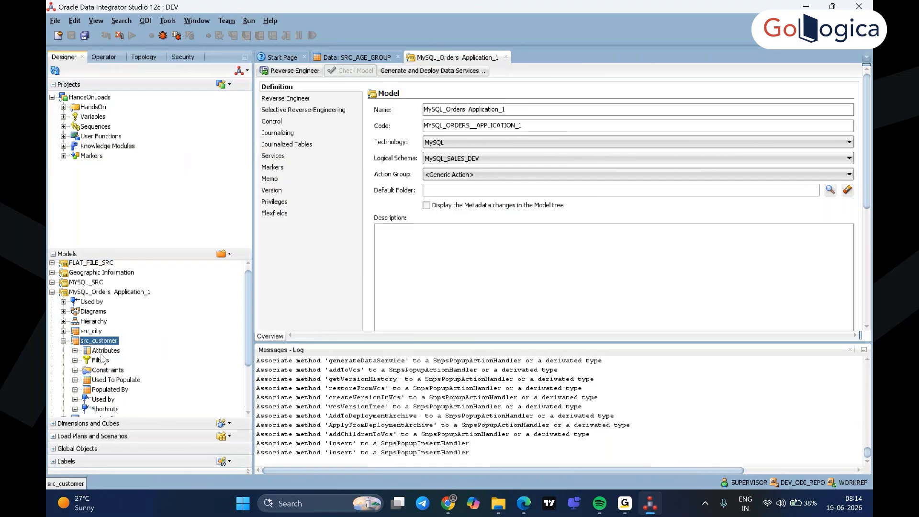
{"action": "scroll", "coordinate": [176, 370], "scroll_direction": "down", "scroll_amount": 1}
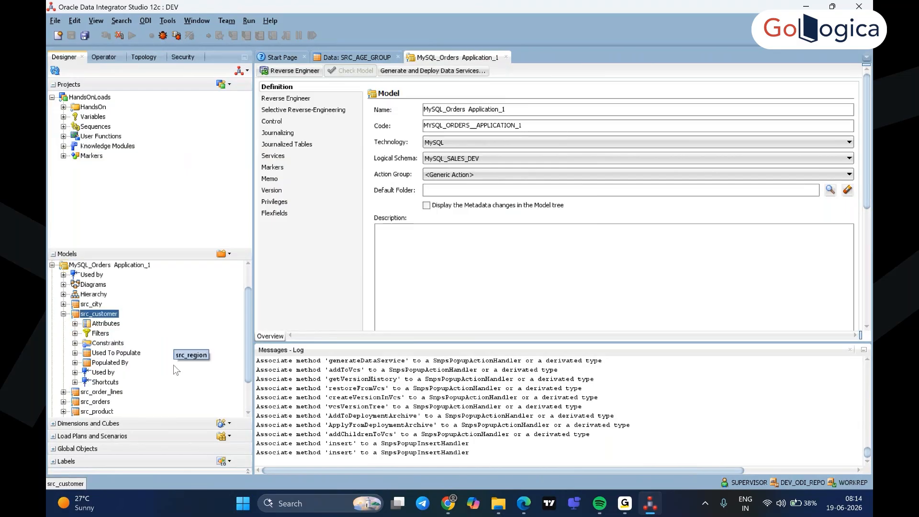
{"action": "left_click", "coordinate": [74, 344]}
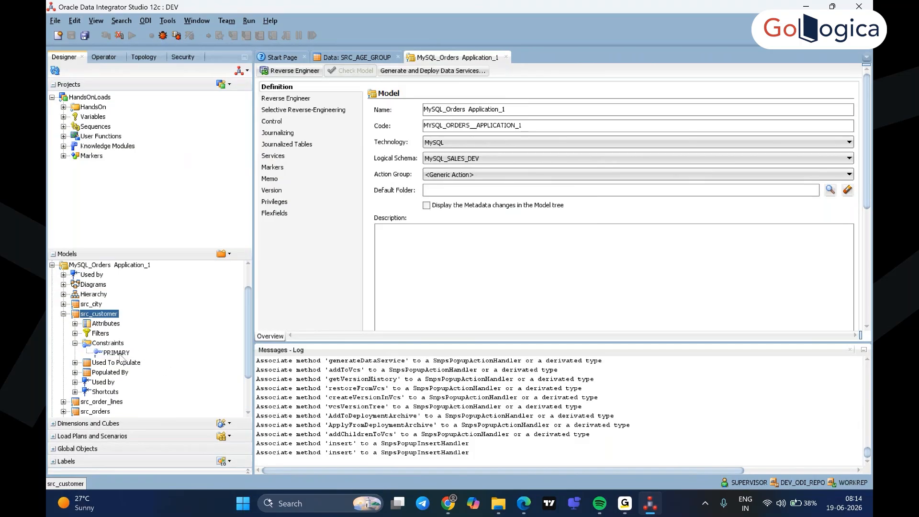
{"action": "left_click", "coordinate": [117, 354]}
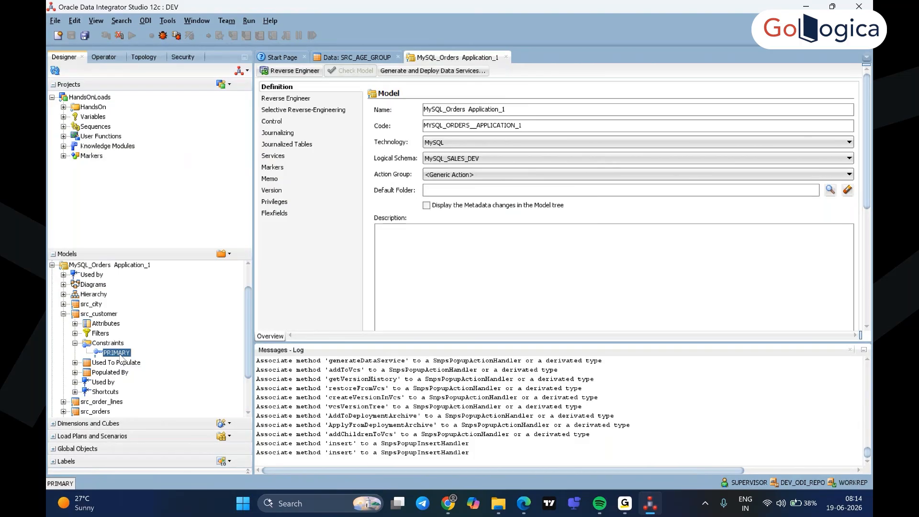
{"action": "double_click", "coordinate": [117, 353]}
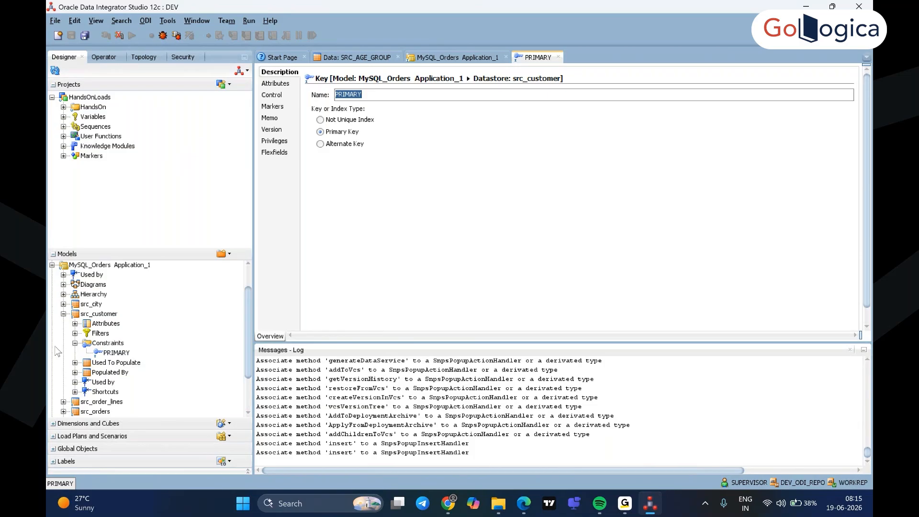
{"action": "left_click", "coordinate": [67, 318]}
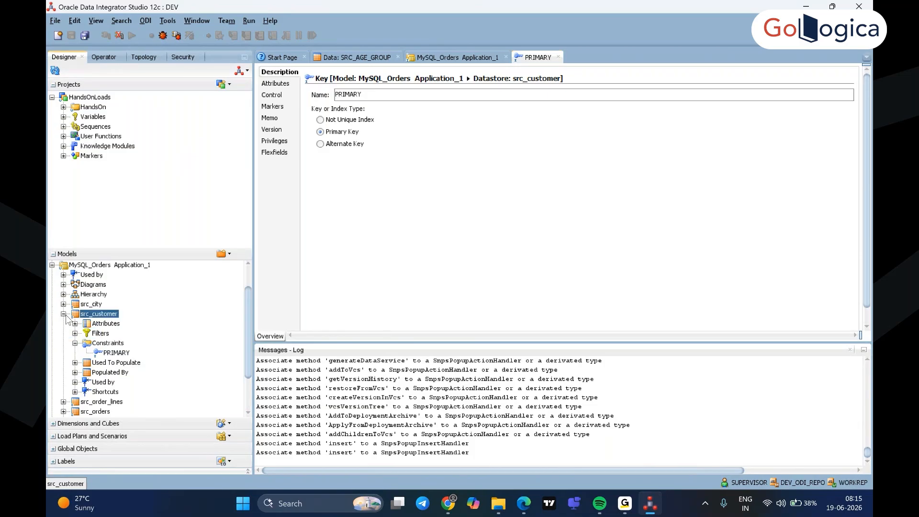
{"action": "left_click", "coordinate": [63, 314]}
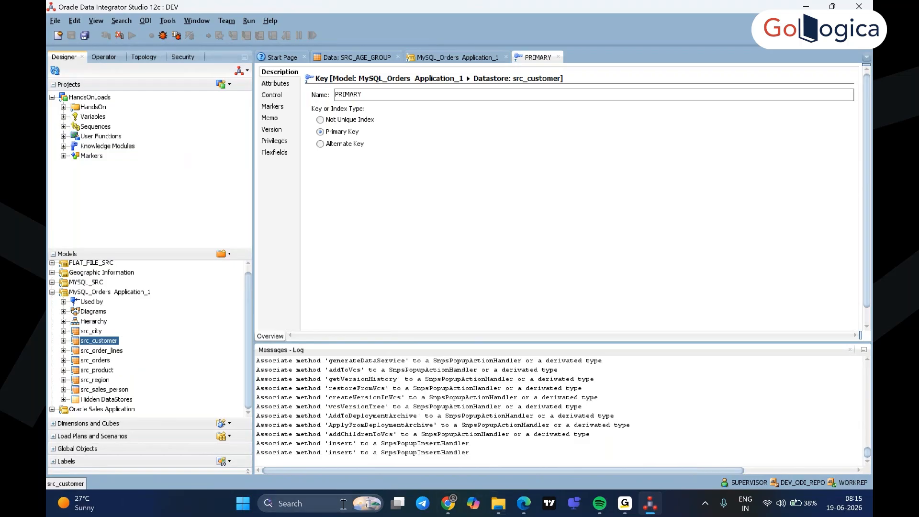
Launch MySQL Workbench 8.0 CE and open the Local instance MySQL80 connection
{"action": "left_click", "coordinate": [343, 504]}
{"action": "type", "text": "my"}
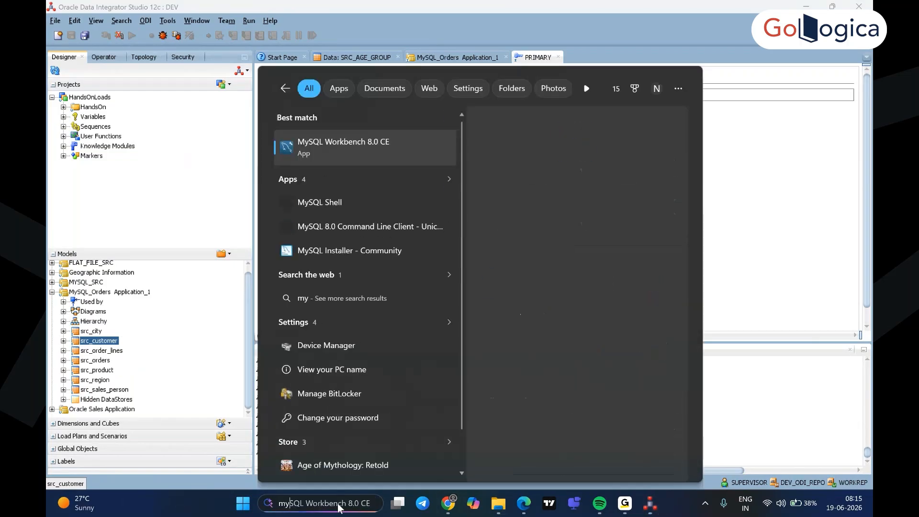
{"action": "type", "text": "sql"}
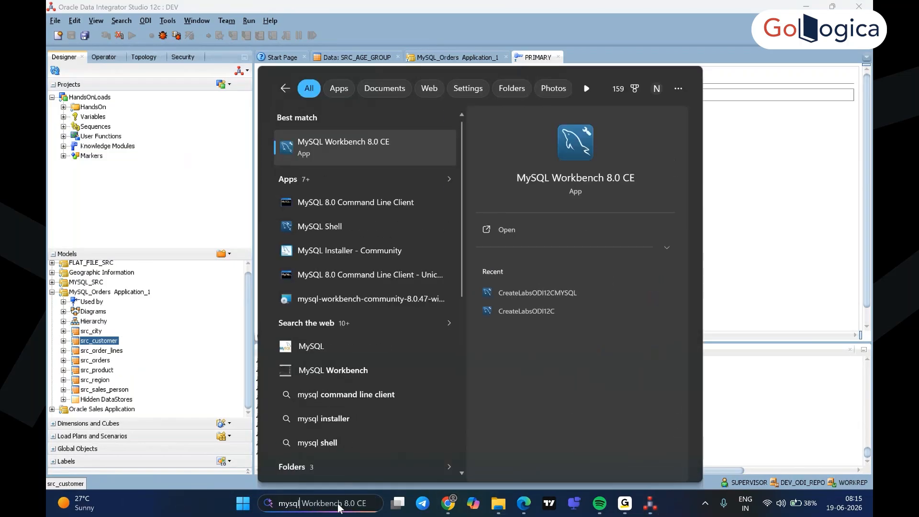
{"action": "left_click", "coordinate": [506, 230]}
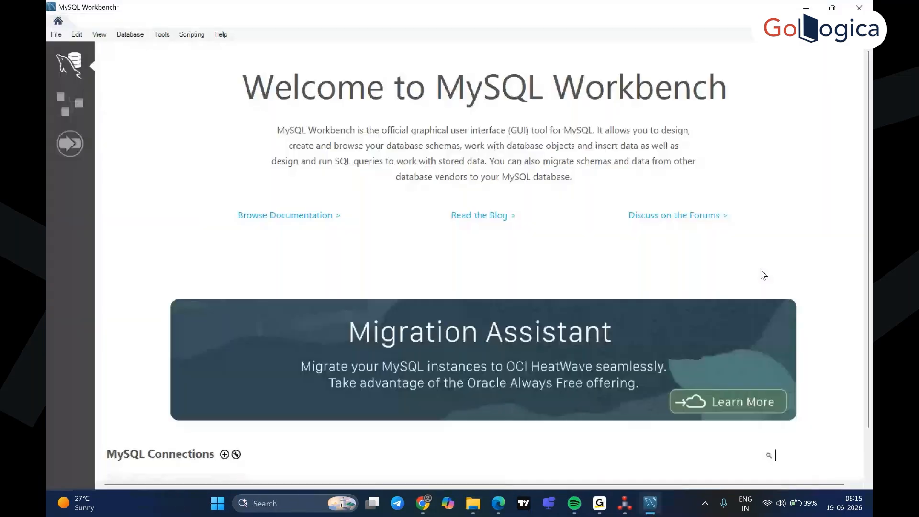
{"action": "scroll", "coordinate": [663, 380], "scroll_direction": "down", "scroll_amount": 1}
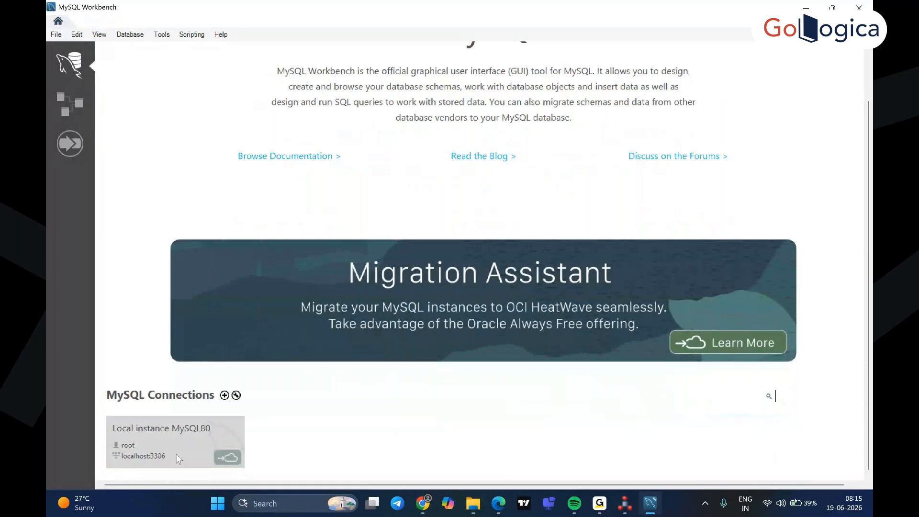
{"action": "left_click", "coordinate": [169, 441]}
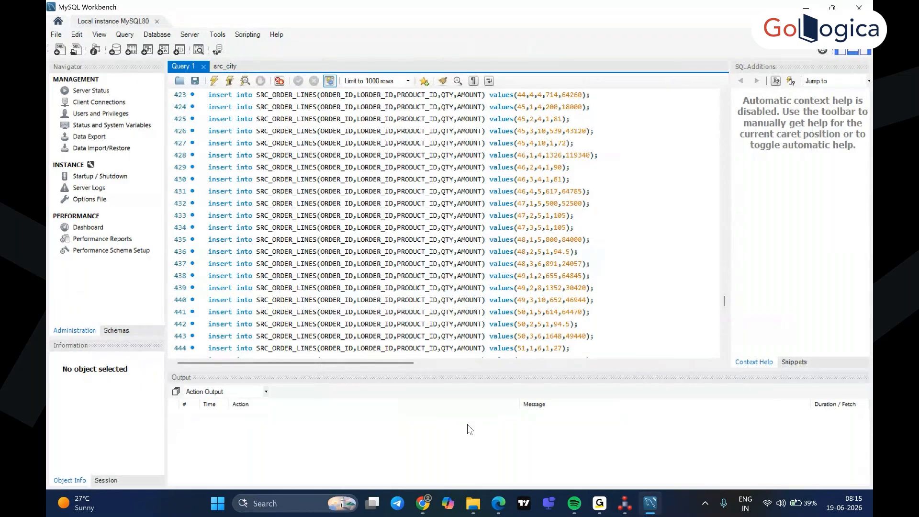
List the tables of the sales_dev schema and expand the src_customer table
{"action": "scroll", "coordinate": [689, 352], "scroll_direction": "up", "scroll_amount": 9}
{"action": "scroll", "coordinate": [656, 353], "scroll_direction": "up", "scroll_amount": 4}
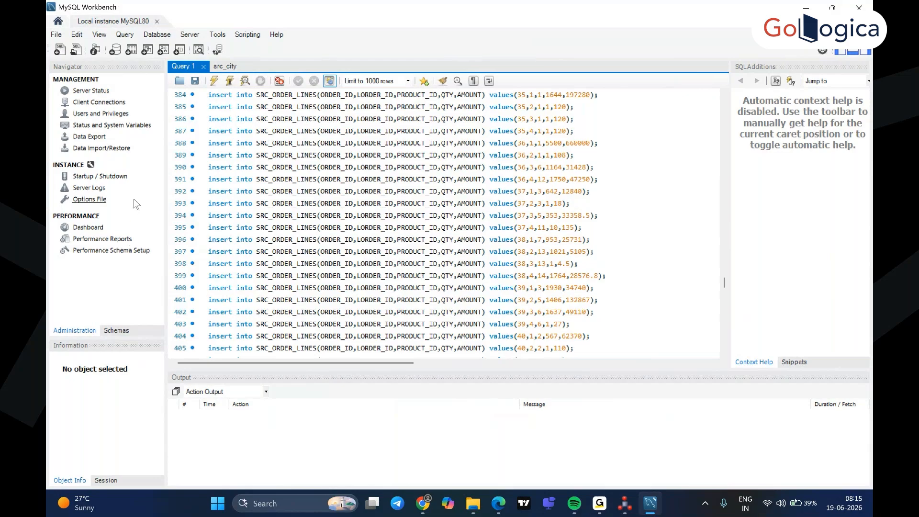
{"action": "left_click", "coordinate": [117, 330]}
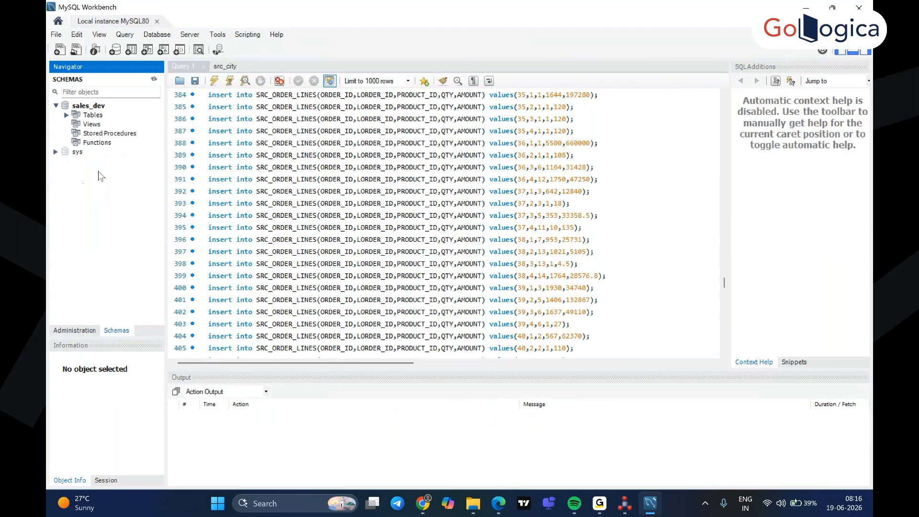
{"action": "left_click", "coordinate": [66, 115]}
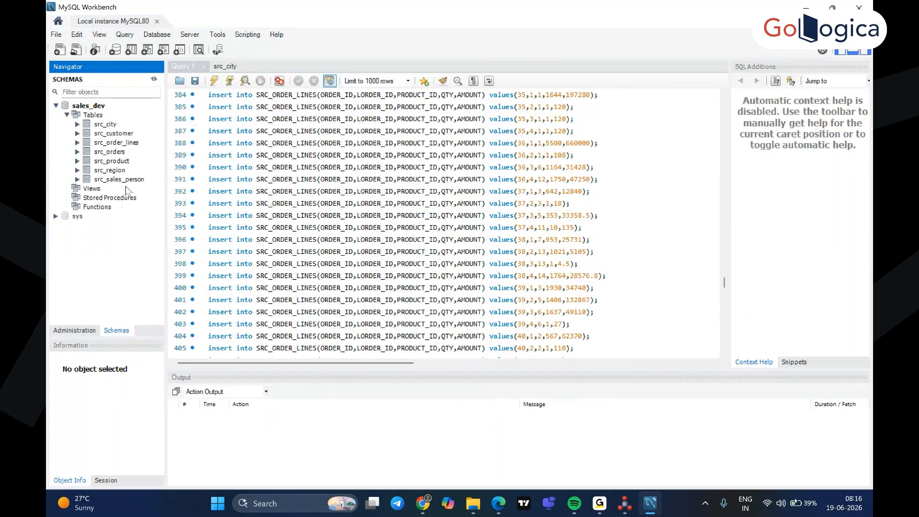
{"action": "double_click", "coordinate": [113, 133]}
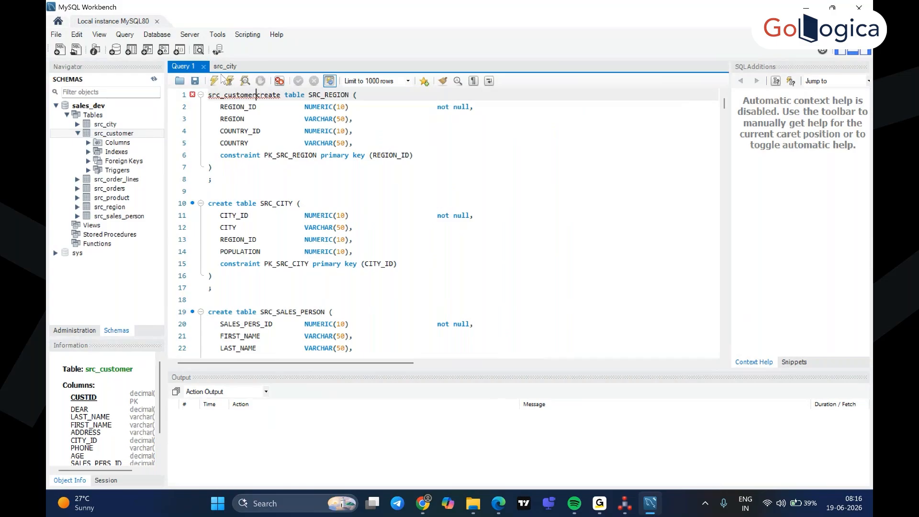
Close the Query 1 and src_city SQL editors
{"action": "left_click", "coordinate": [204, 67]}
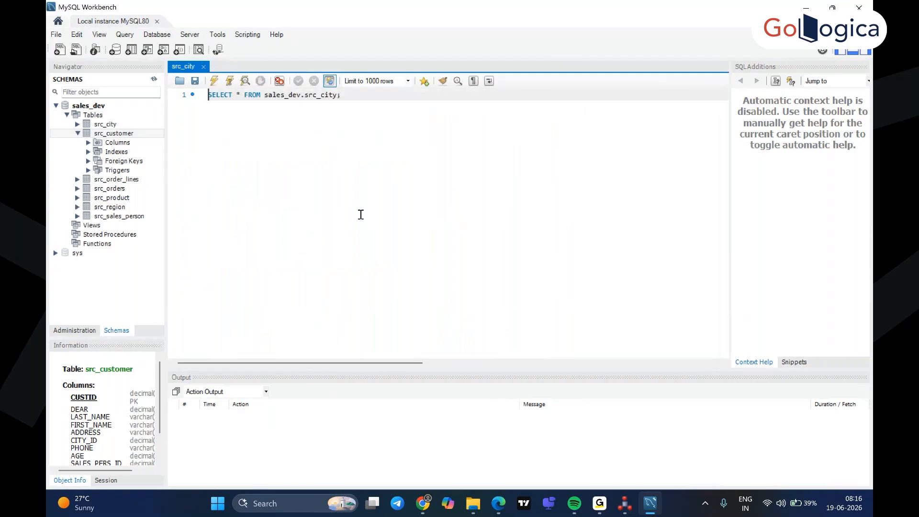
{"action": "left_click", "coordinate": [204, 67]}
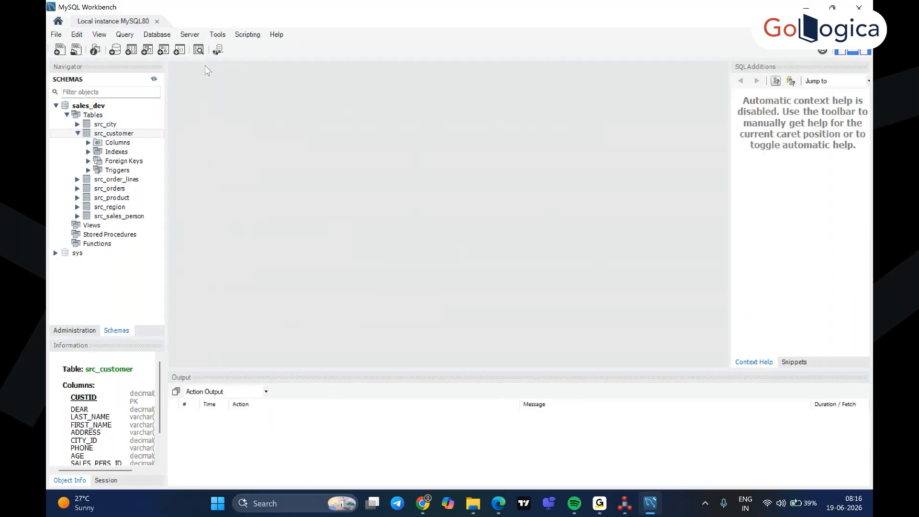
Expand the columns of the src_customer table and widen the schema navigator to fit the full column names
{"action": "left_click", "coordinate": [112, 145]}
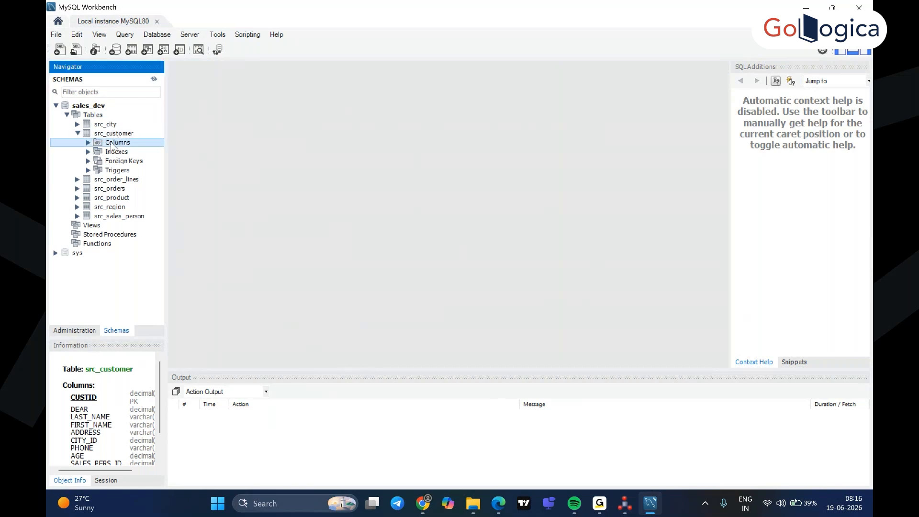
{"action": "double_click", "coordinate": [112, 145]}
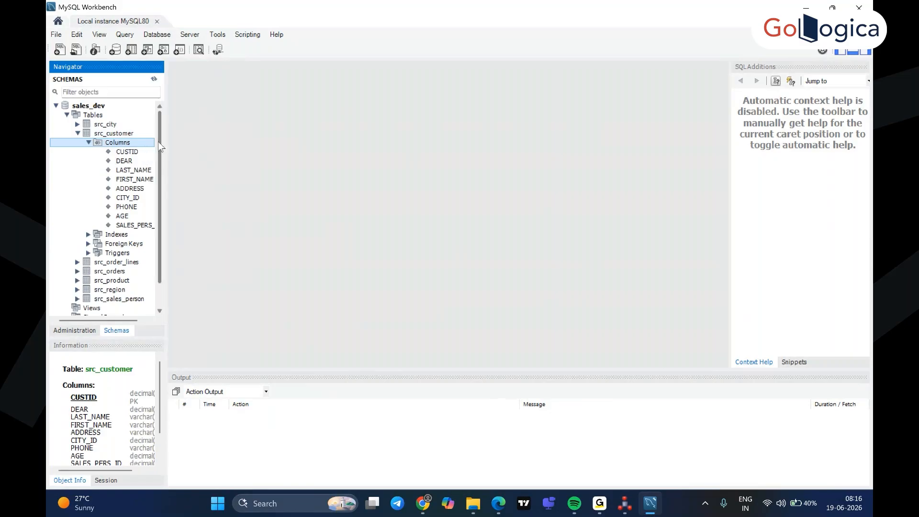
{"action": "left_click_drag", "start_coordinate": [164, 146], "coordinate": [191, 152]}
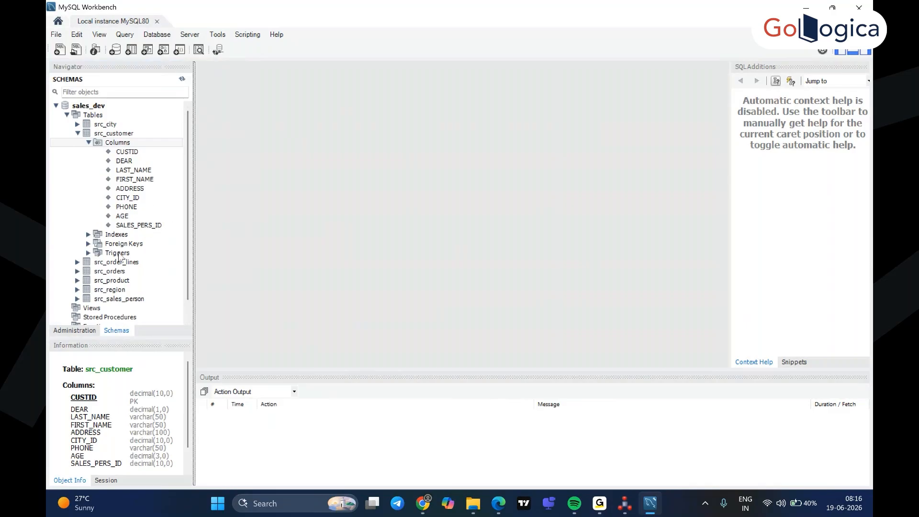
Check the foreign keys of src_customer and the definition of its CUSTID column, and bring up the actions available for that column
{"action": "left_click", "coordinate": [88, 245]}
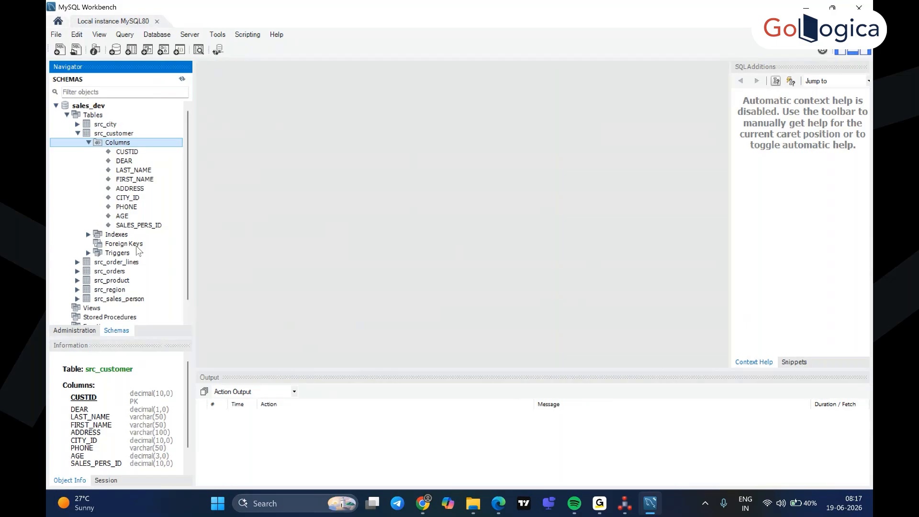
{"action": "left_click", "coordinate": [138, 153]}
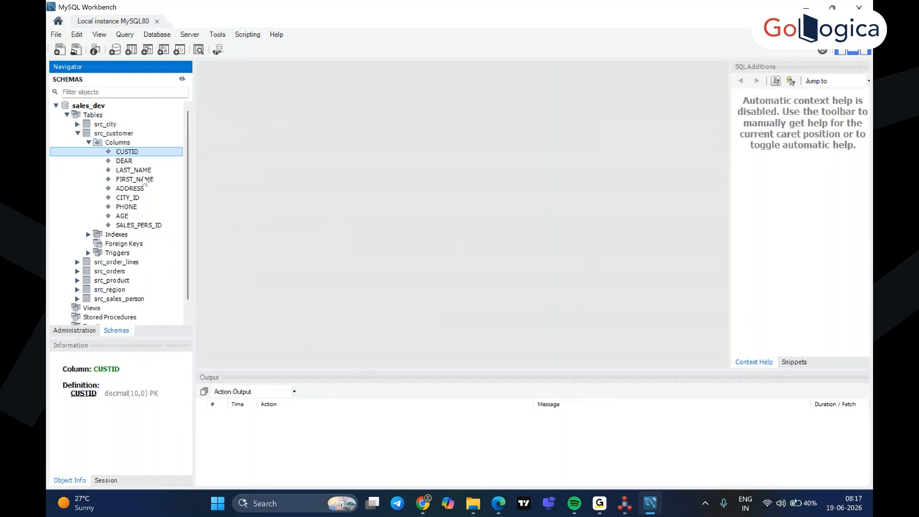
{"action": "right_click", "coordinate": [135, 155]}
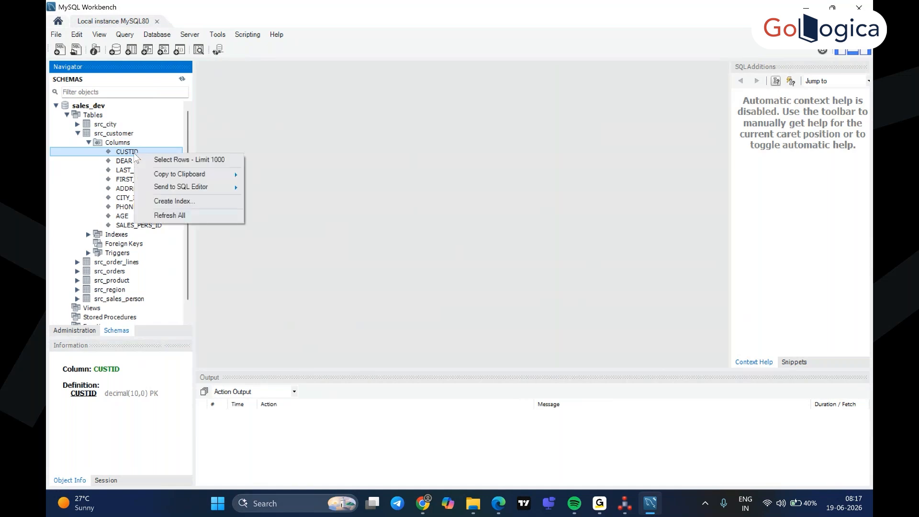